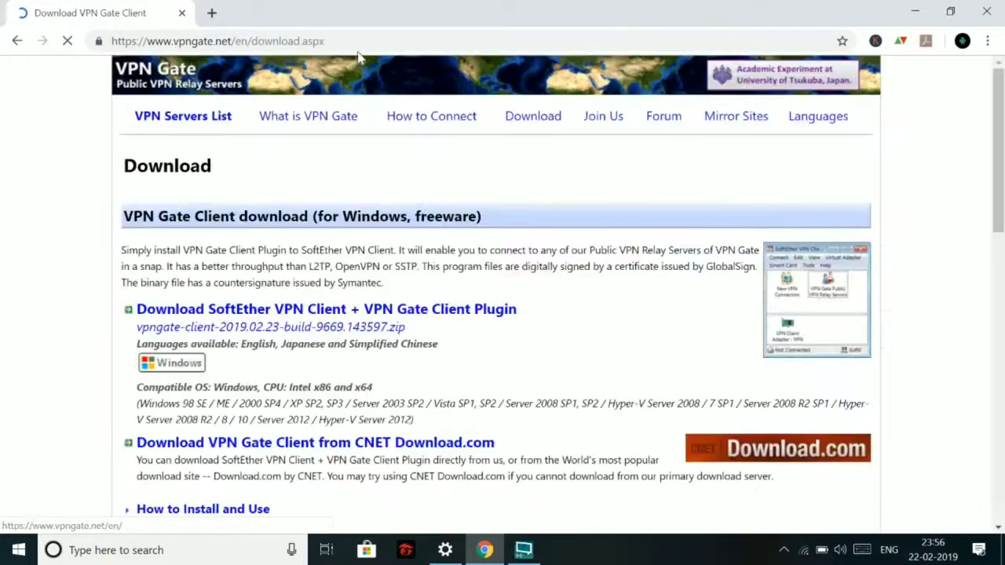
Download the SoftEther VPN Client + VPN Gate Client Plugin zip from the VPN Gate download page.
click(118, 40)
click(119, 128)
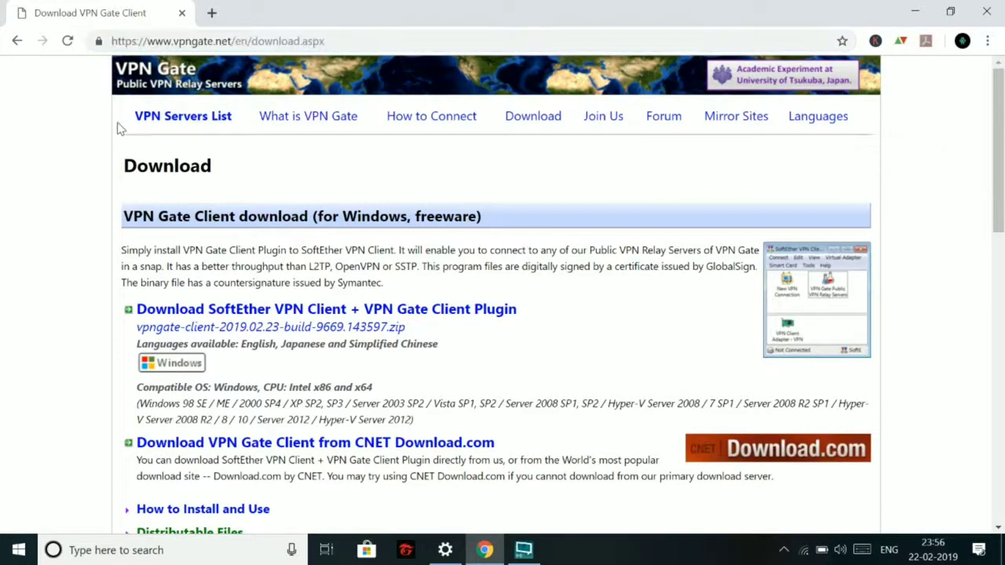
scroll(200, 151, down, 2)
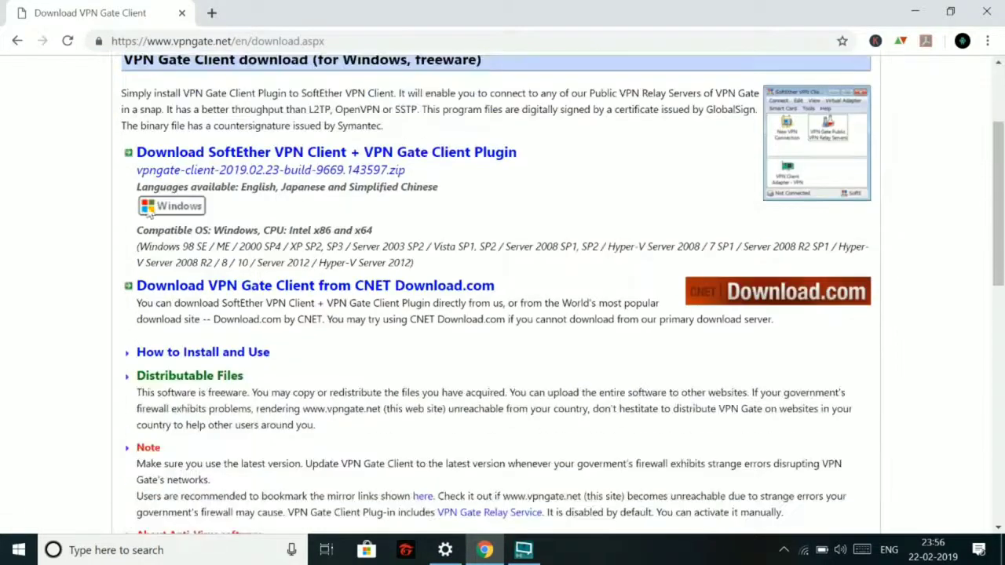
click(355, 154)
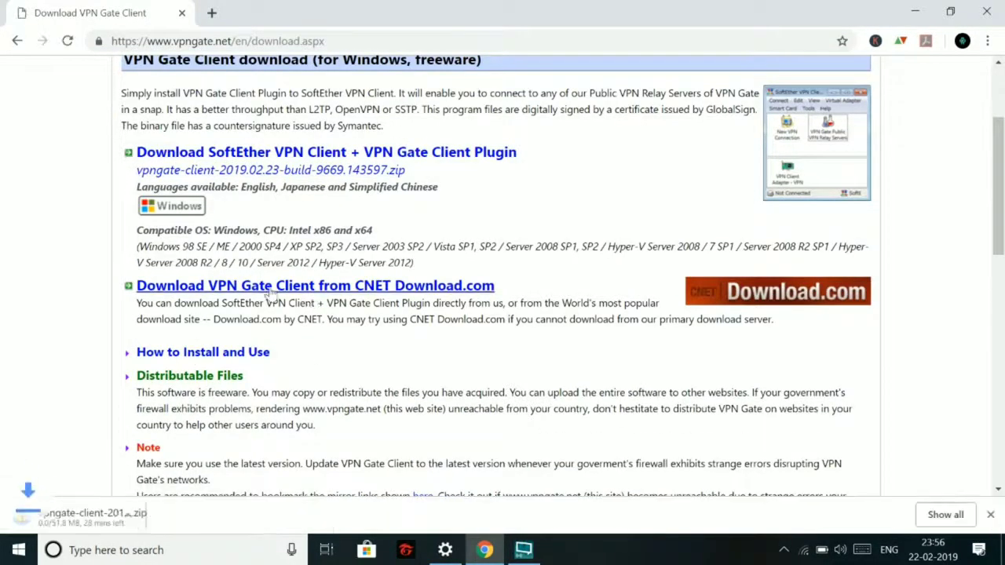
right_click(134, 514)
click(158, 499)
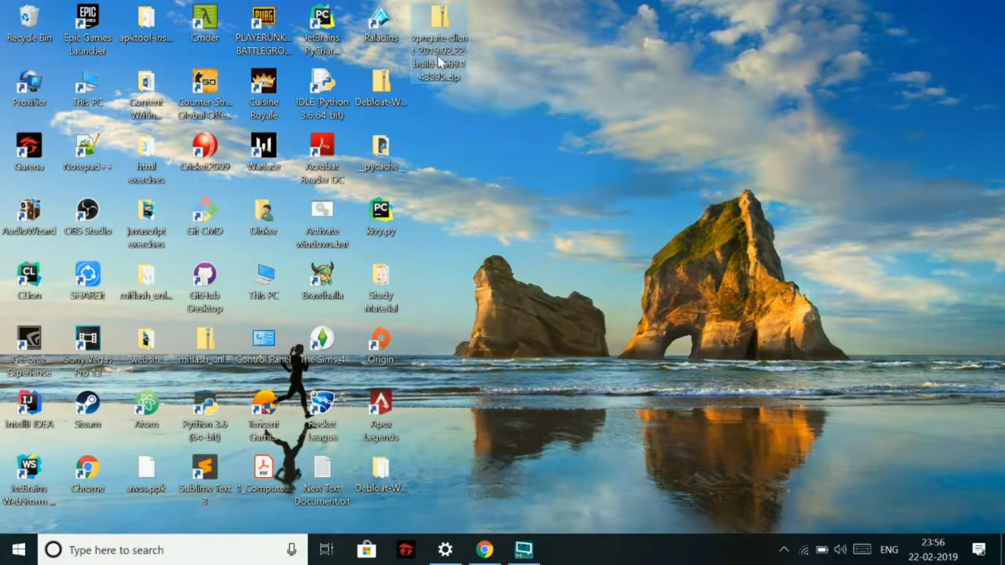
Extract the desktop's vpngate-client zip with 7-Zip into a folder of the same name and open that folder.
right_click(437, 55)
mouse_move(482, 142)
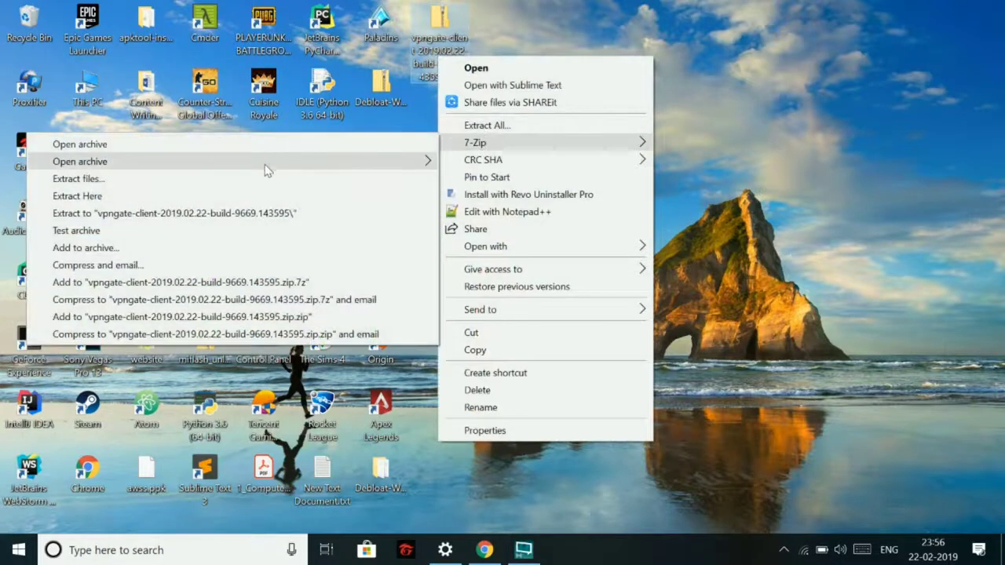
click(259, 213)
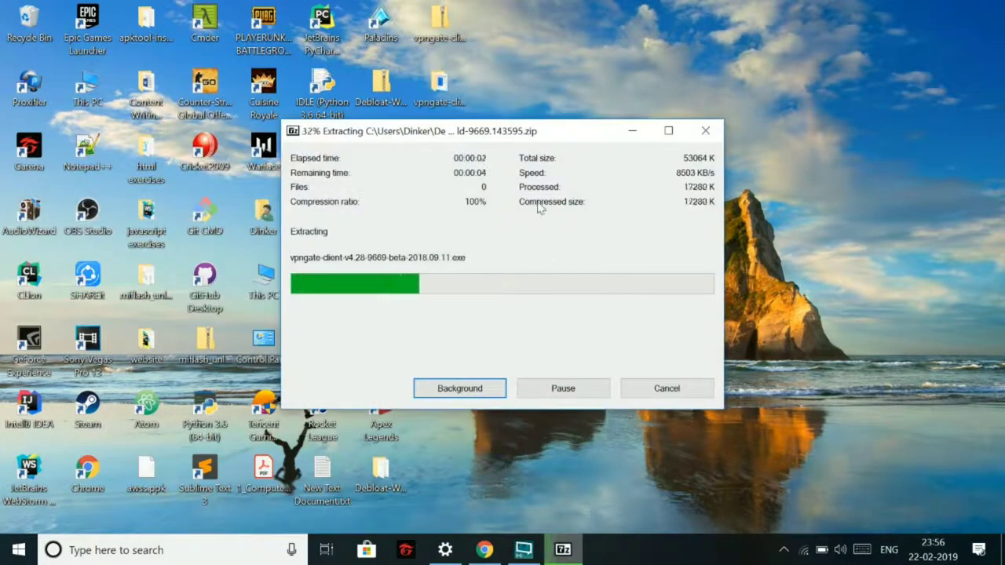
double_click(440, 90)
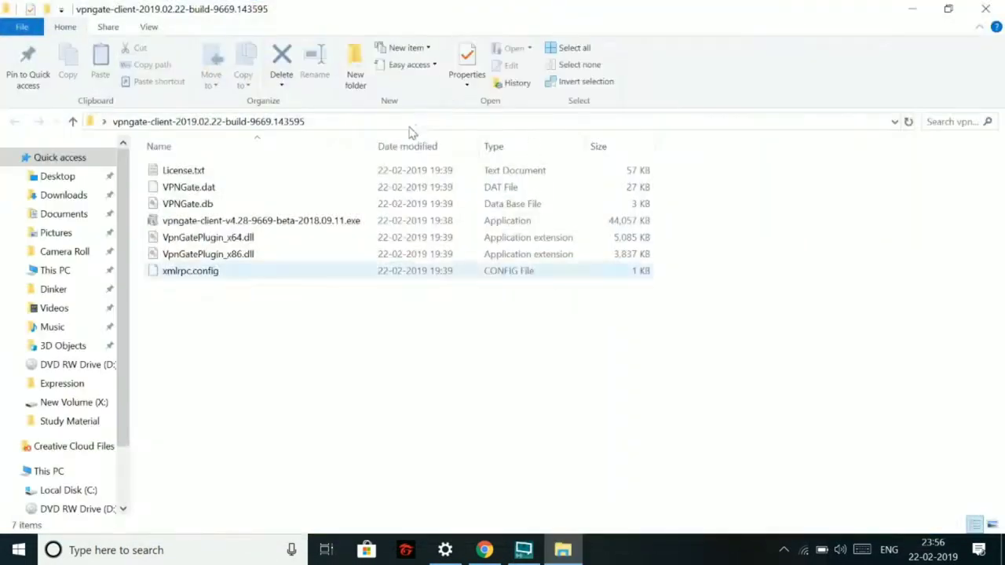
Copy the full path of the extracted vpngate-client folder.
click(328, 121)
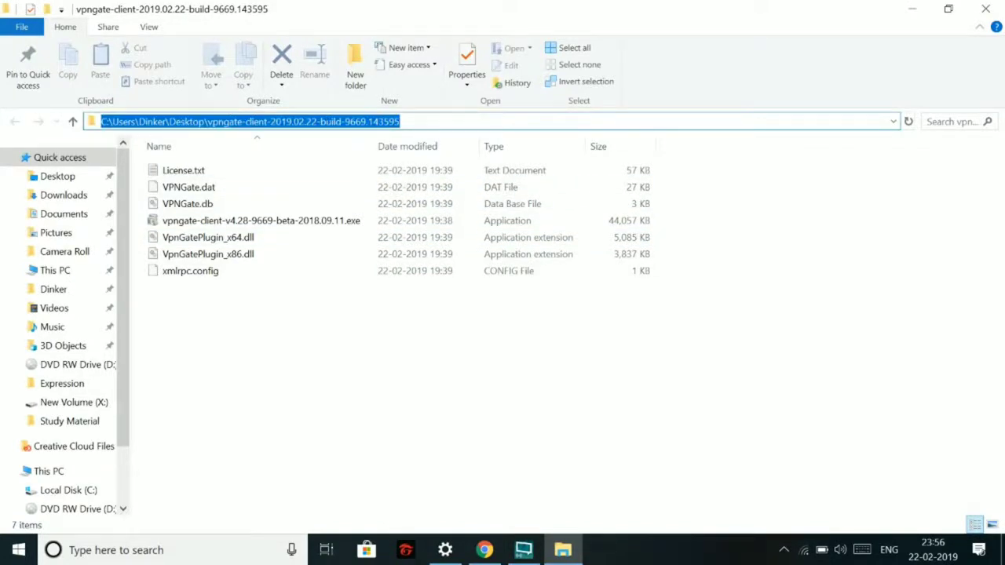
key(BackSpace)
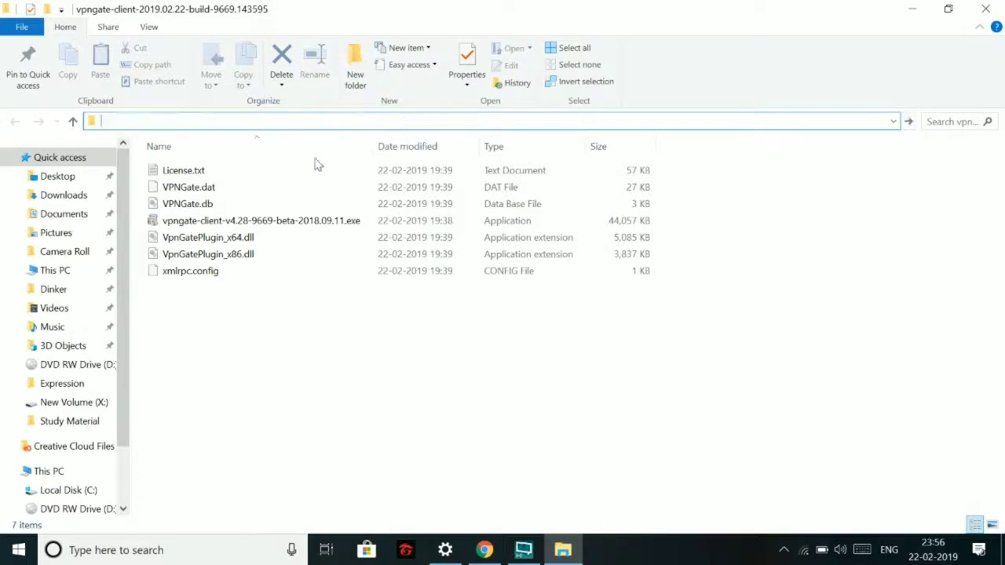
click(328, 312)
Run vpngate-client-v4.28-9669-beta-2018.09.11.exe, choose the SoftEther VPN Client component and accept the End User License Agreement.
double_click(271, 222)
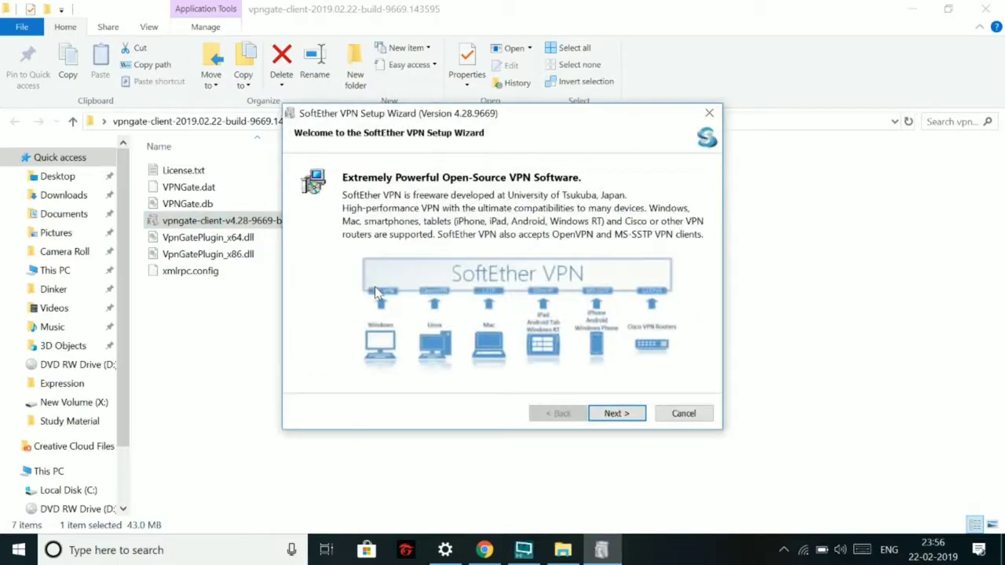
click(616, 412)
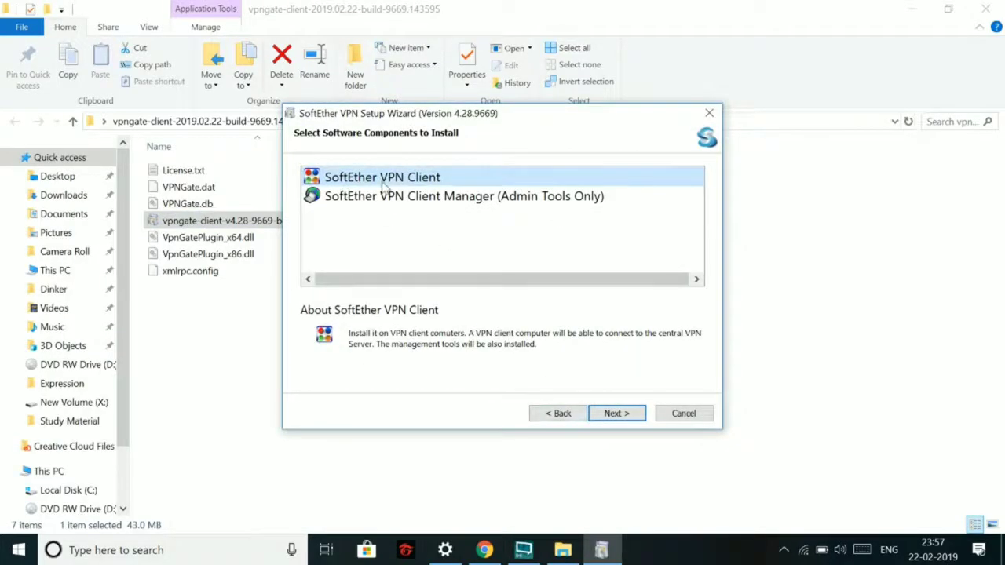
click(616, 413)
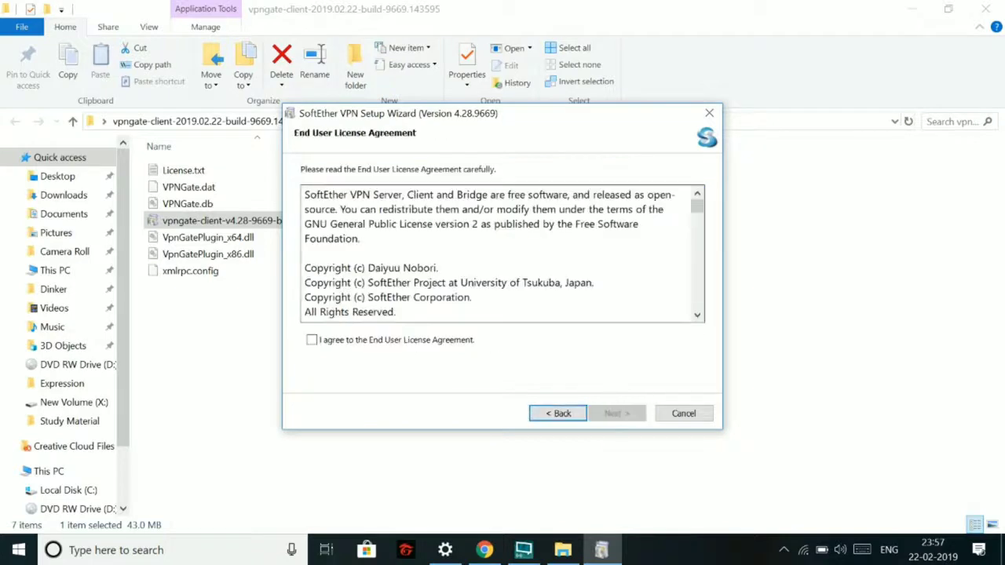
click(312, 340)
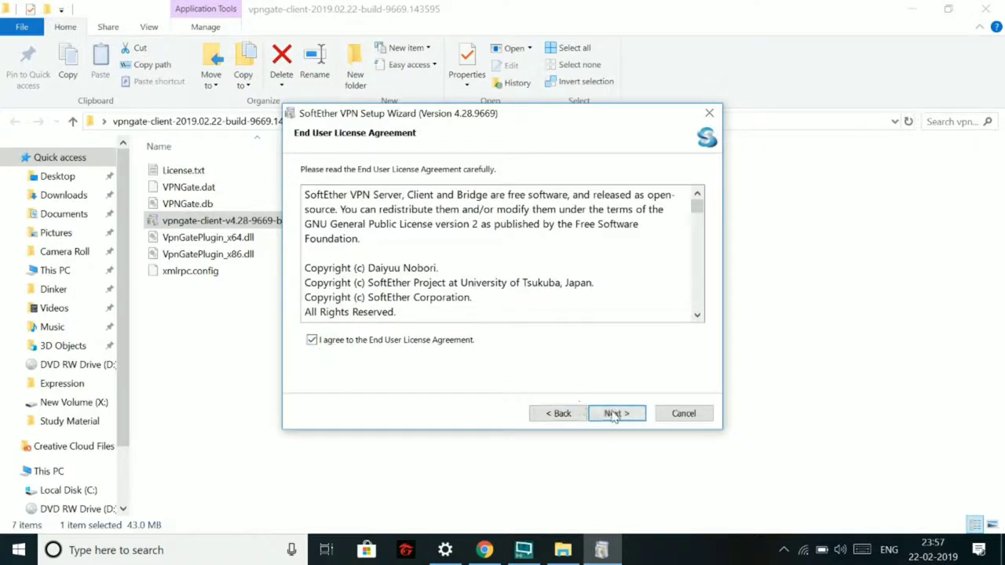
click(610, 412)
click(601, 416)
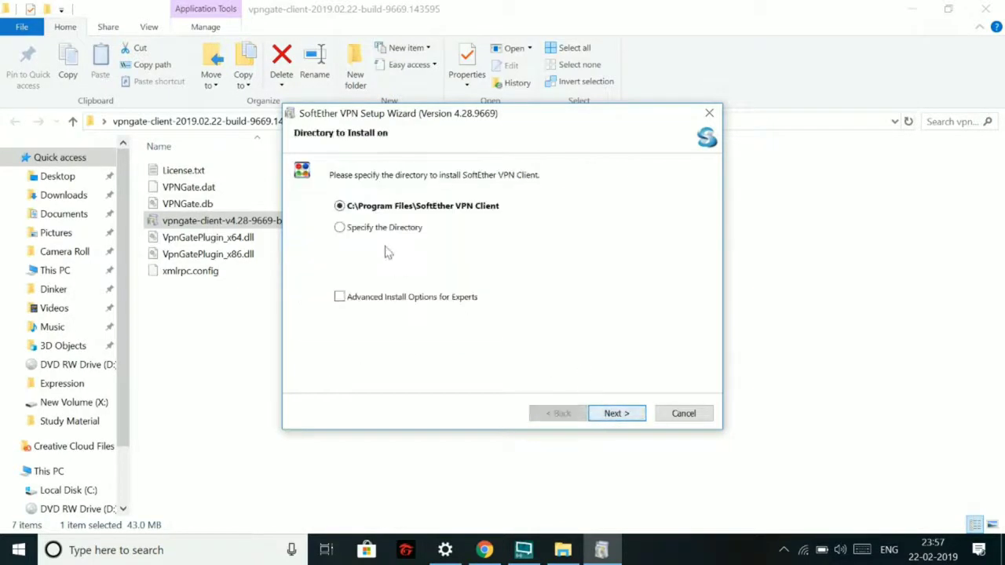
Specify the extracted vpngate-client-2019.02.22-build-9669.143595 folder as the install directory and complete the installation, starting the SoftEther VPN Client Manager.
click(340, 229)
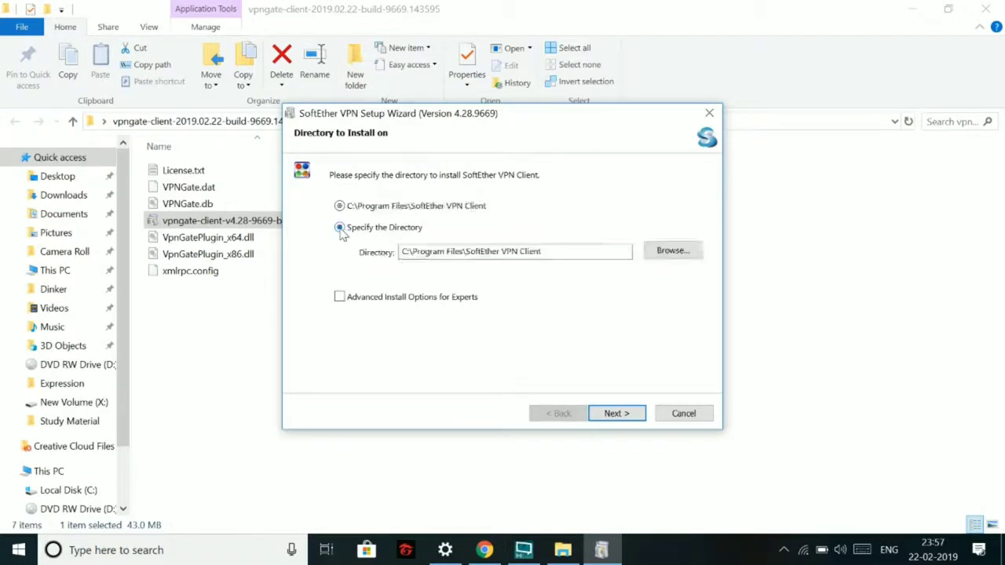
drag(562, 253, 156, 282)
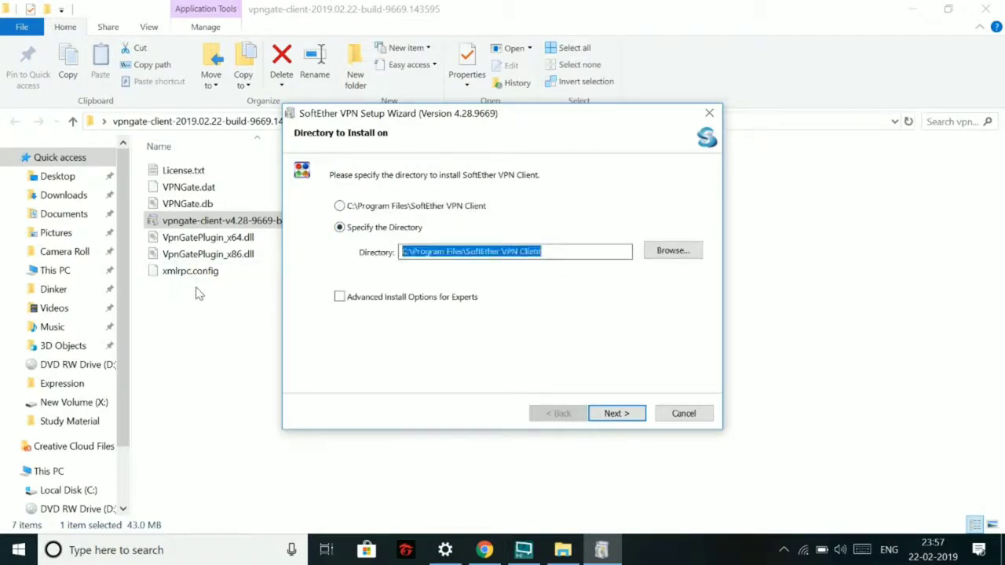
key(ctrl+v)
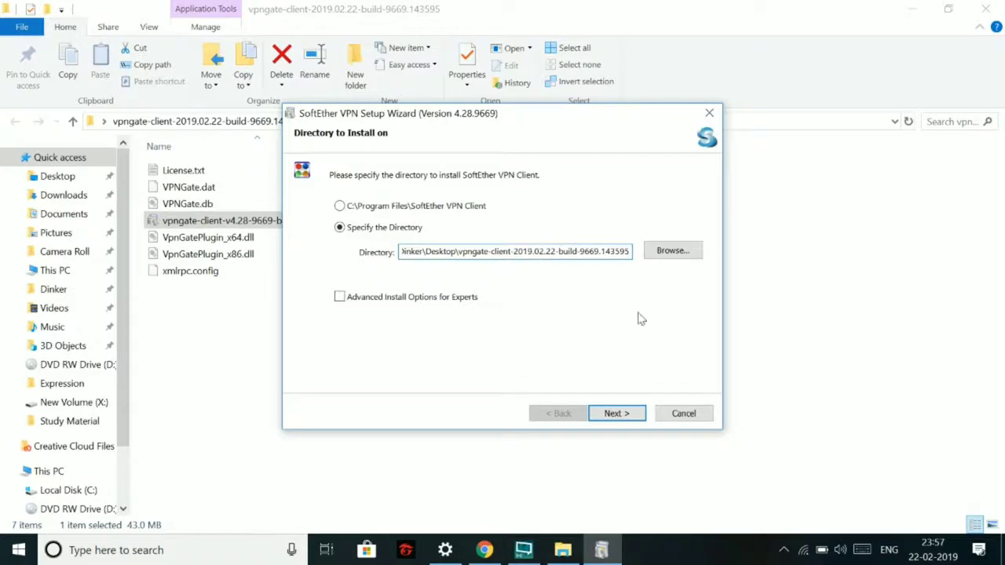
click(612, 414)
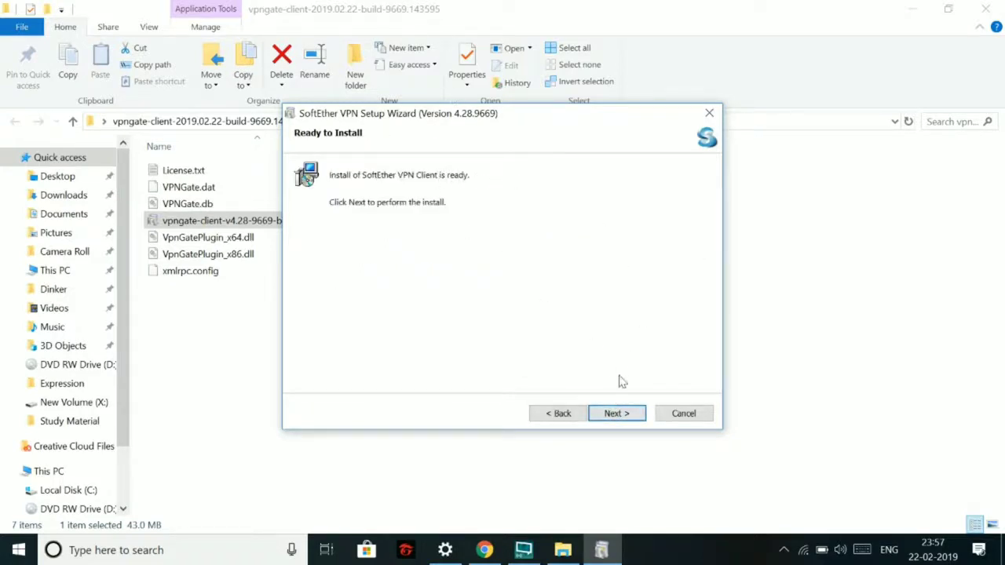
click(615, 414)
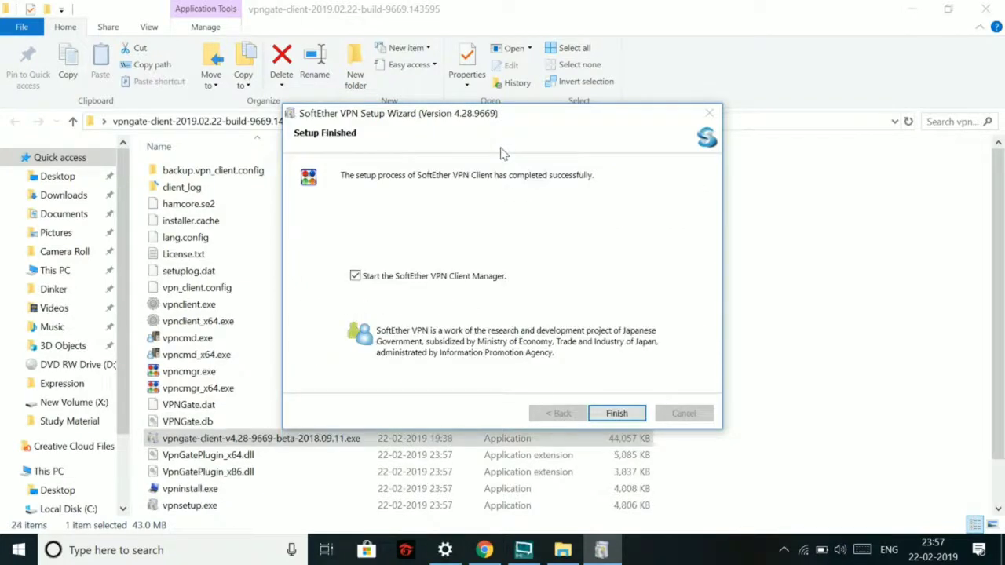
click(616, 413)
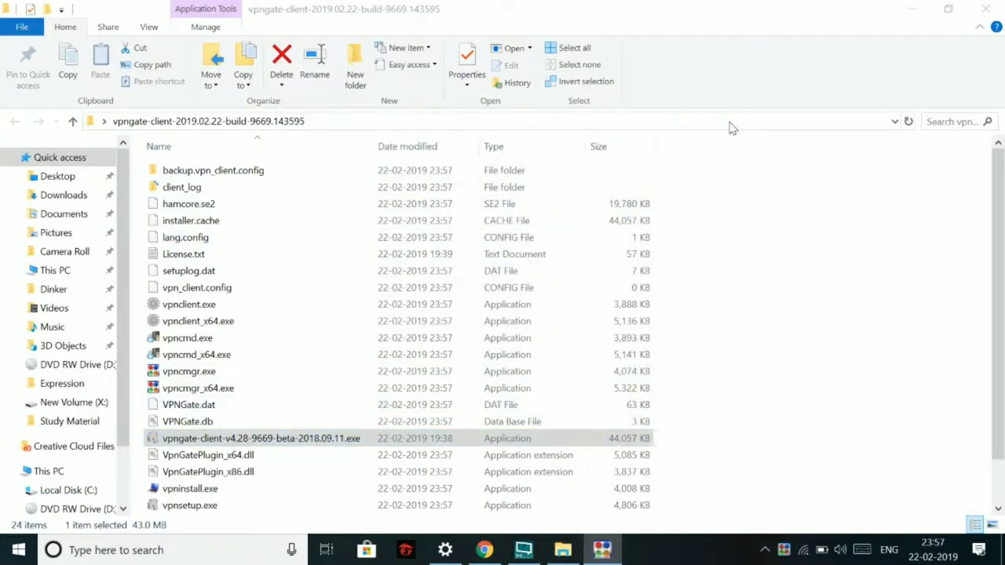
Minimize the installation folder window and bring up the SoftEther VPN Client Manager maximized.
scroll(521, 290, down, 1)
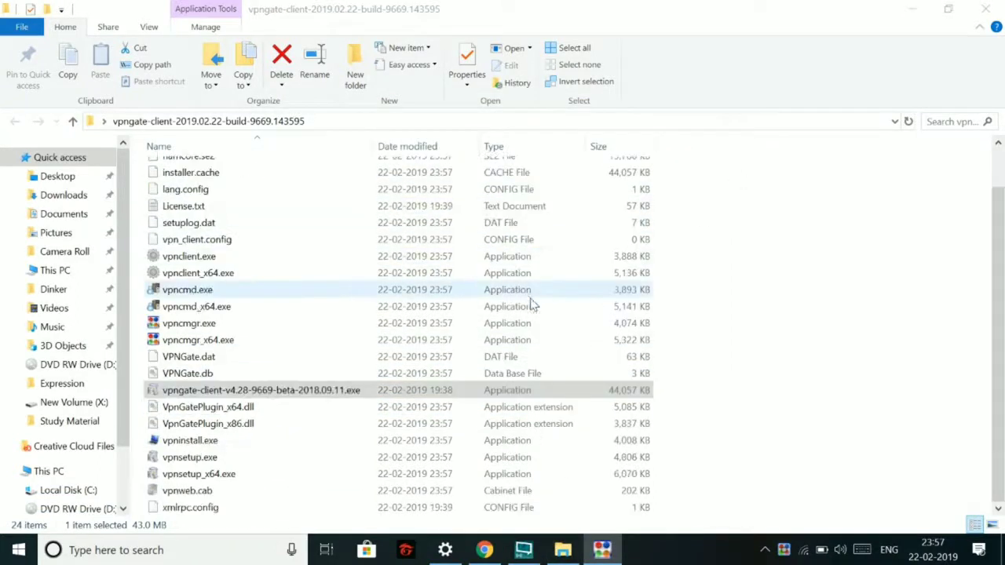
scroll(633, 350, up, 1)
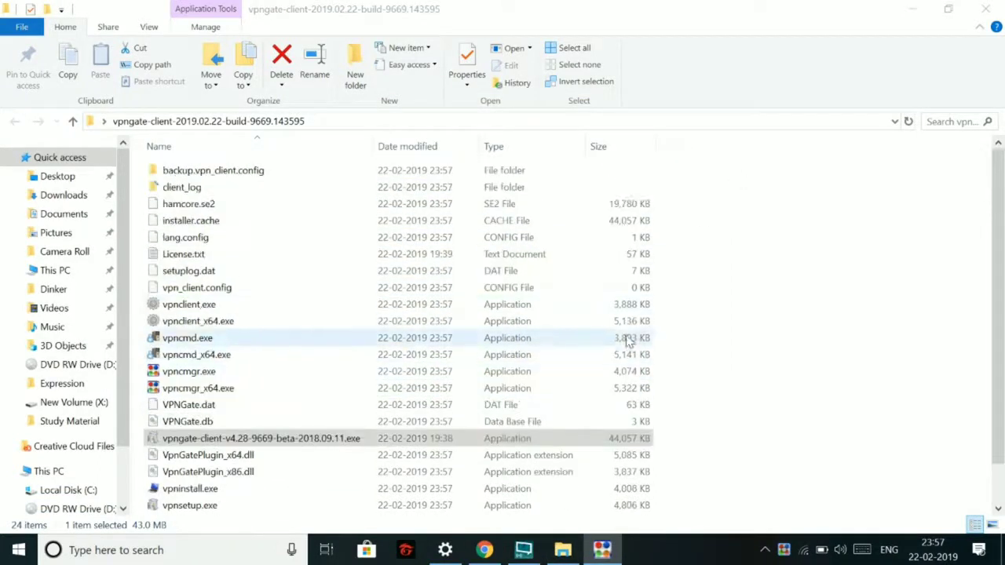
click(912, 9)
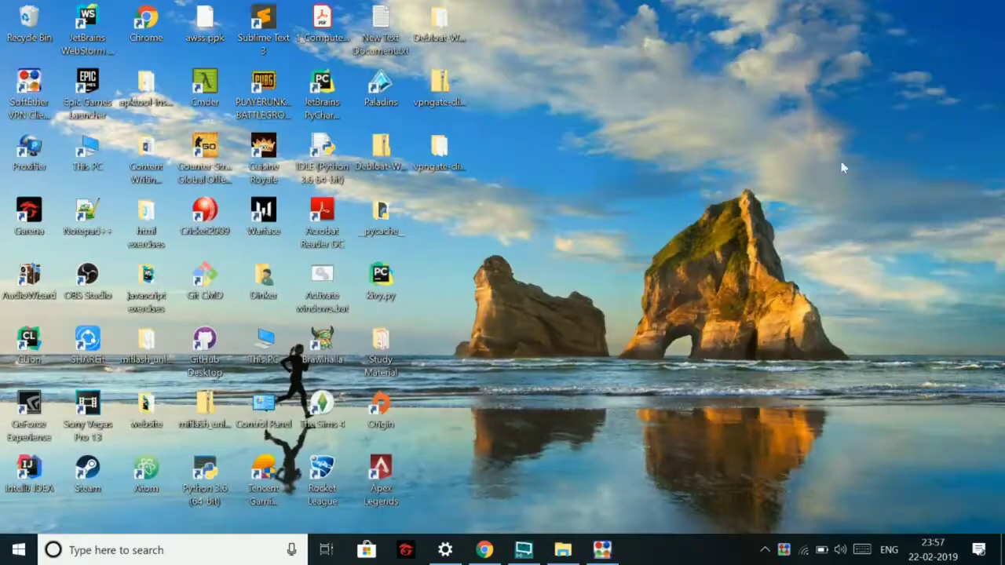
click(602, 549)
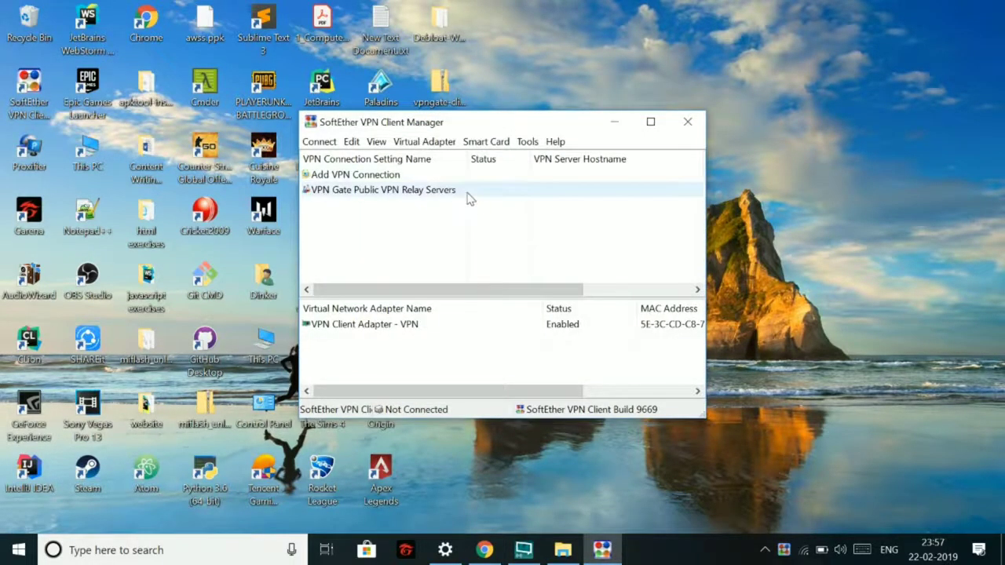
click(650, 122)
Open VPN Gate Public VPN Relay Servers, enable the VPN Gate Relay Service as a volunteer and accept the risk notice.
double_click(148, 75)
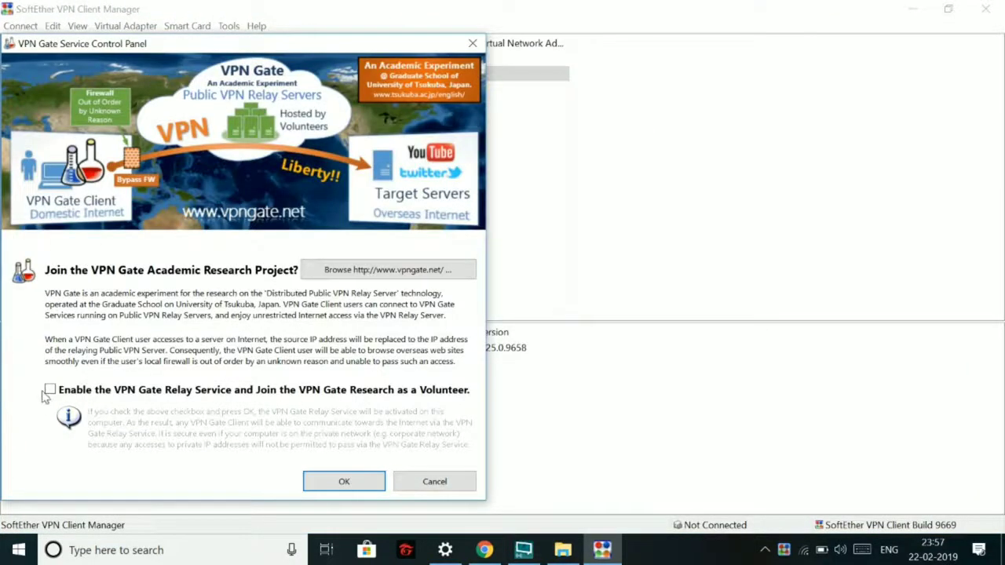
click(50, 390)
click(323, 481)
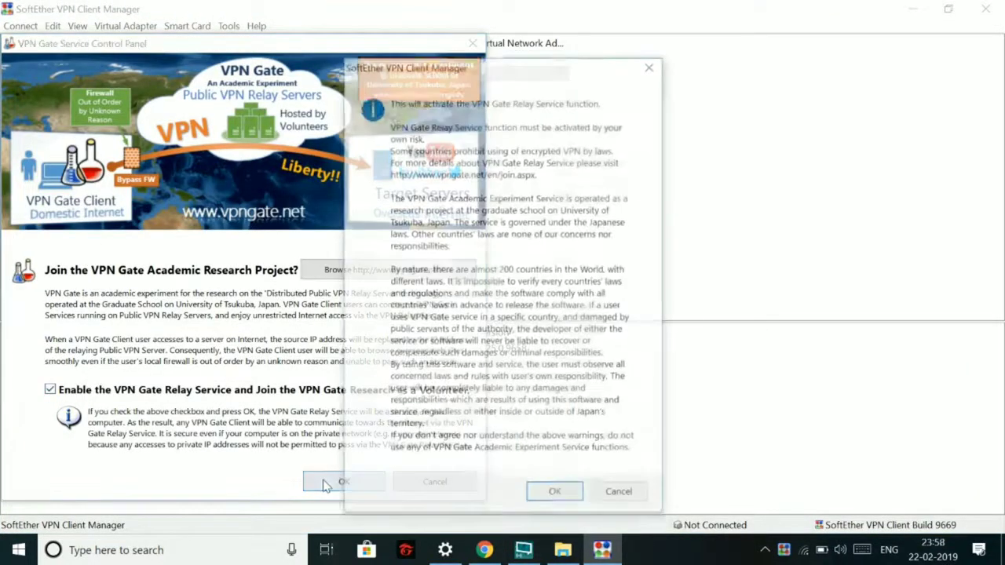
click(541, 503)
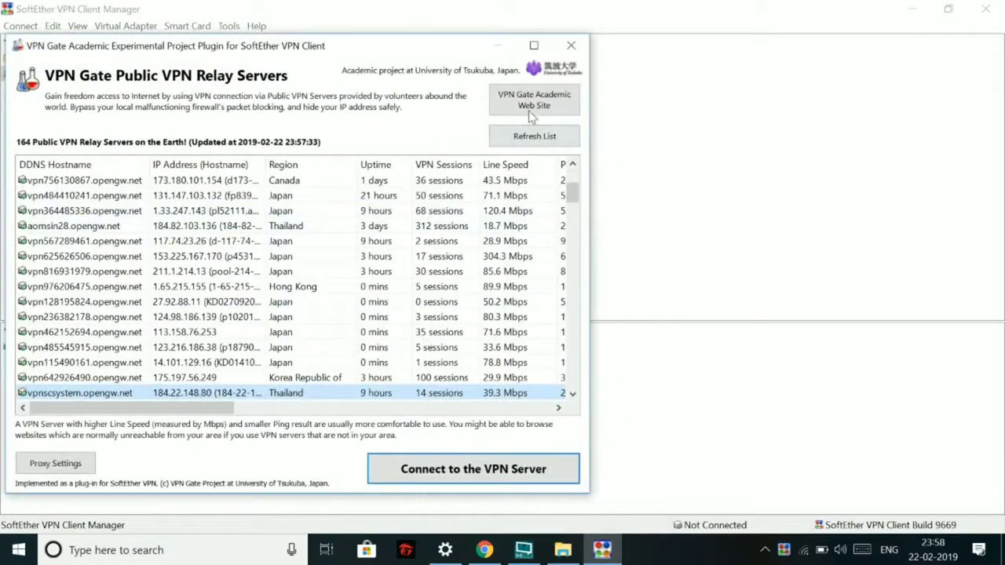
Refresh the list of public VPN relay servers and look through the available servers.
click(534, 136)
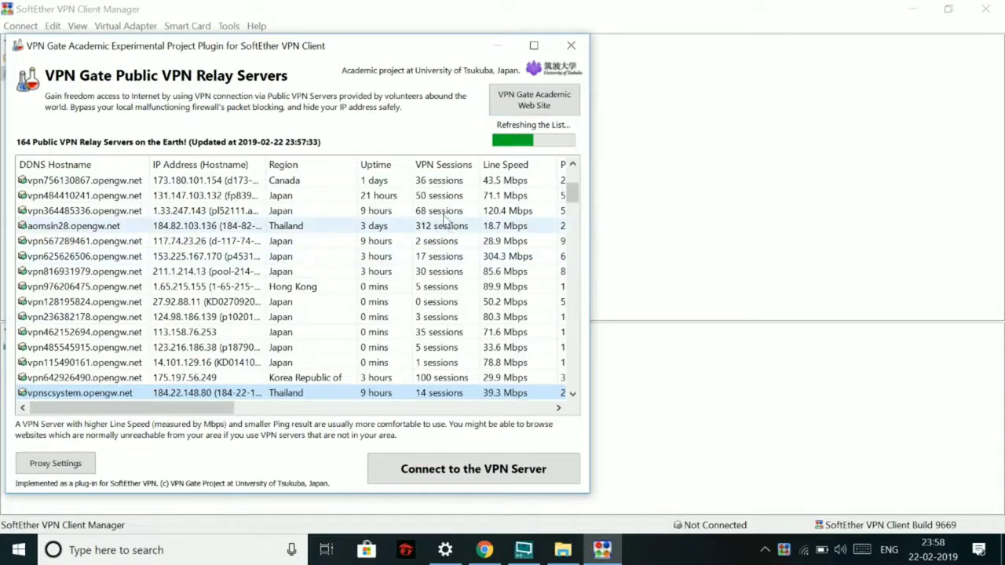
scroll(337, 240, down, 10)
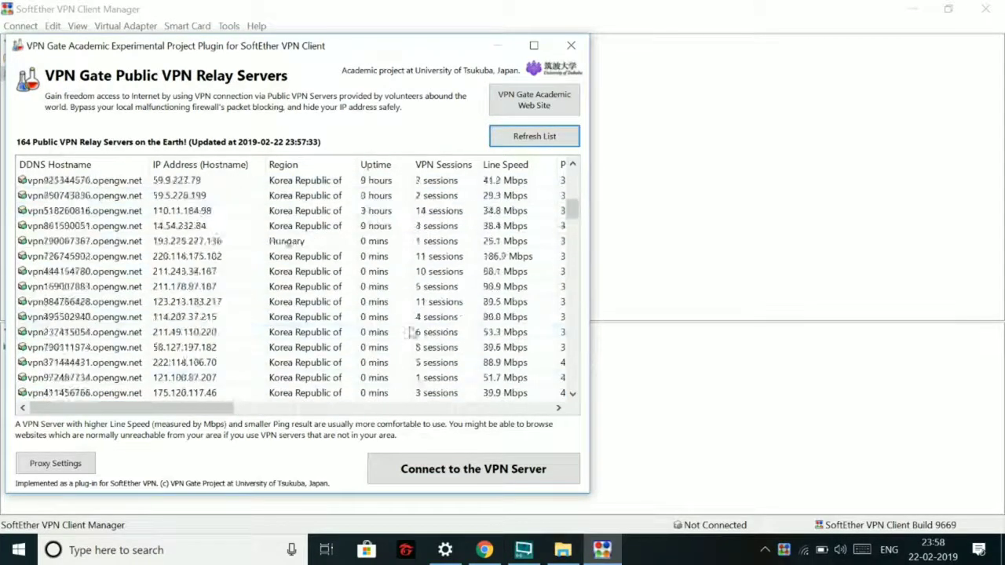
scroll(409, 332, up, 10)
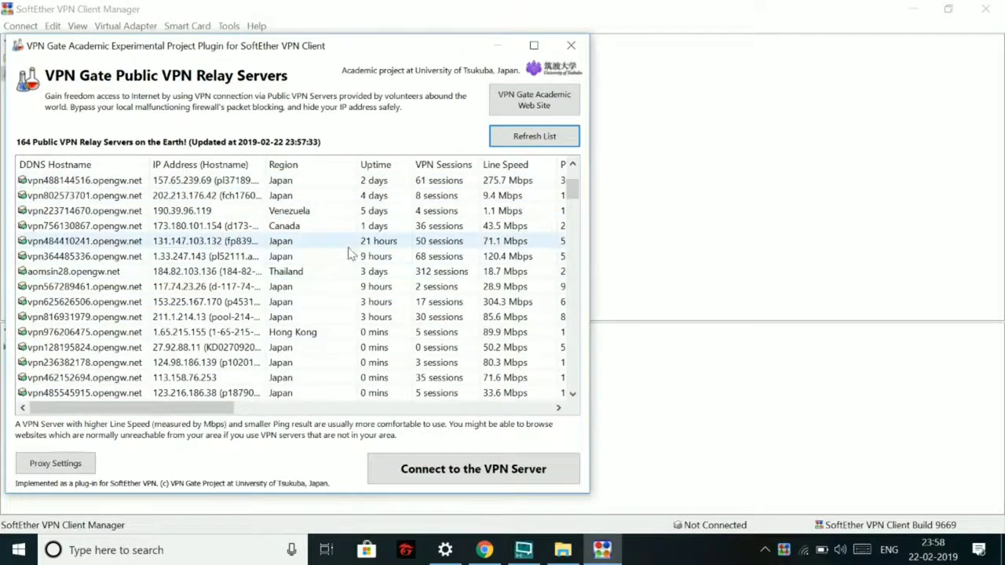
scroll(349, 253, down, 5)
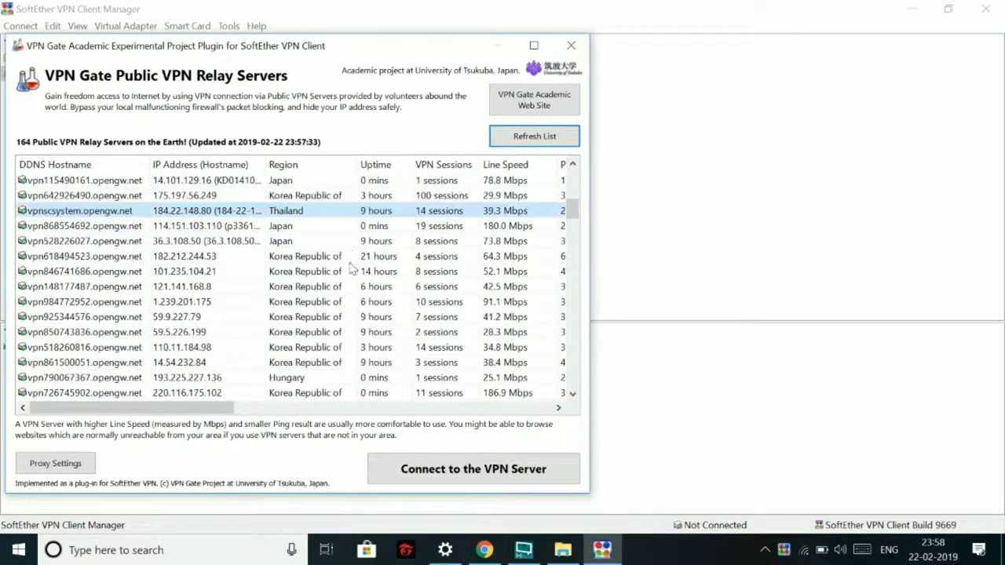
scroll(318, 230, up, 4)
Connect to the Japan server vpn484410241.opengw.net using the TCP protocol and dismiss the adapter status dialog.
click(306, 214)
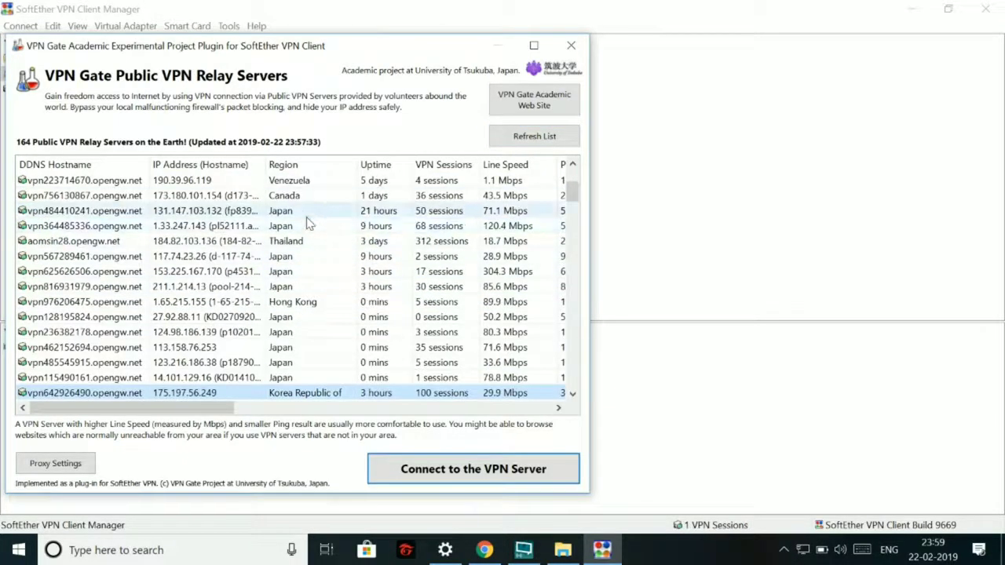
click(412, 469)
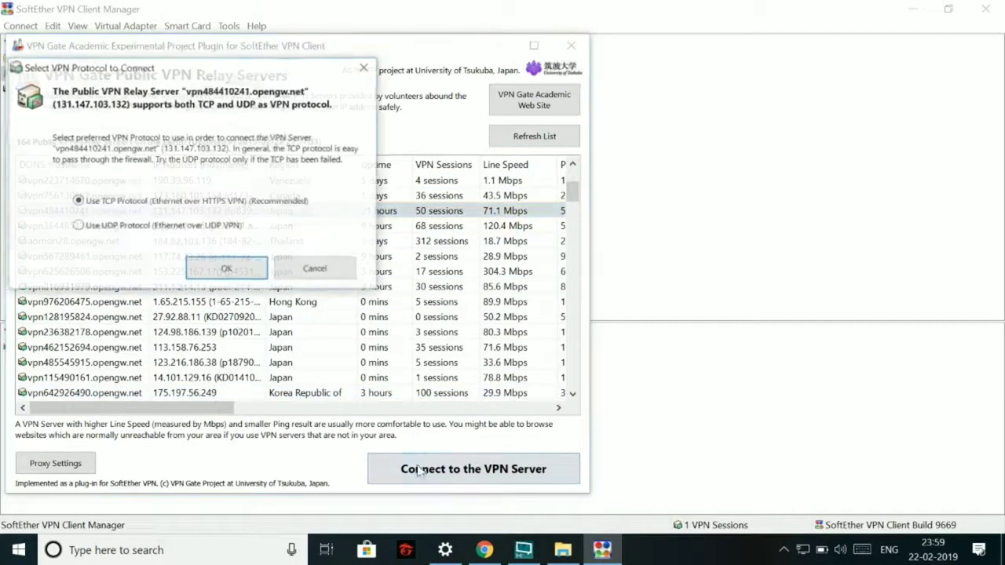
click(231, 269)
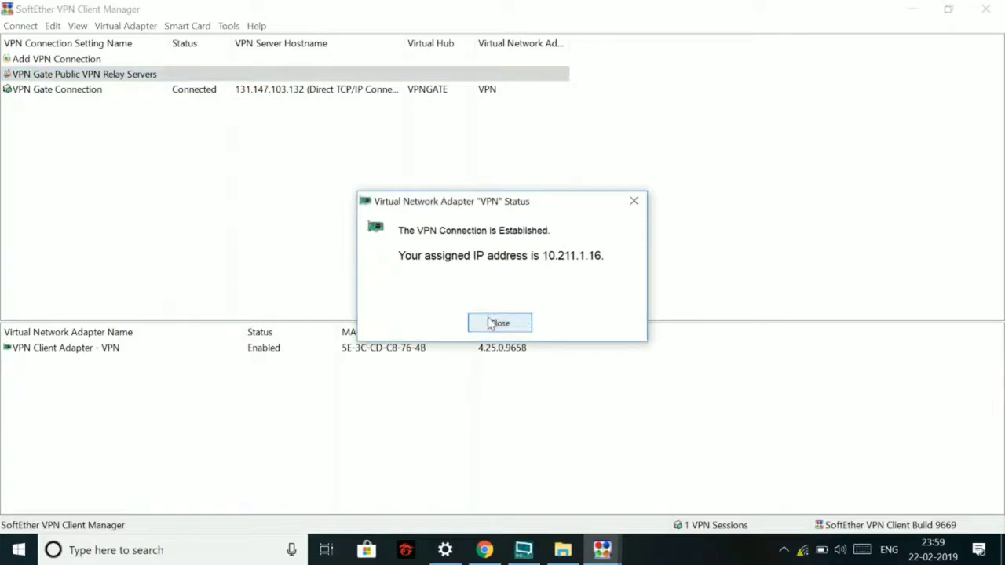
click(500, 323)
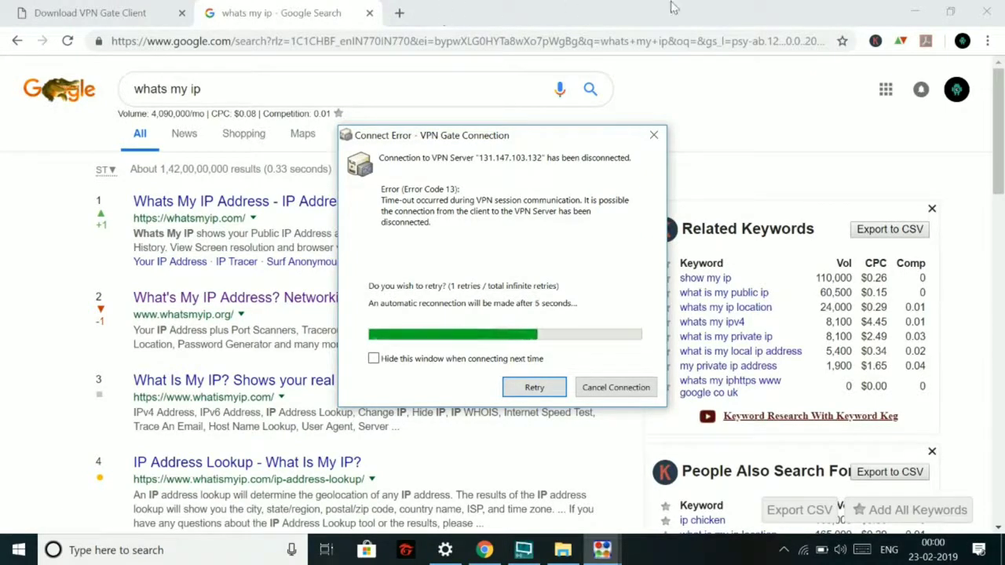
Retry the timed-out VPN Gate connection and dismiss the virtual network adapter status dialog.
click(514, 386)
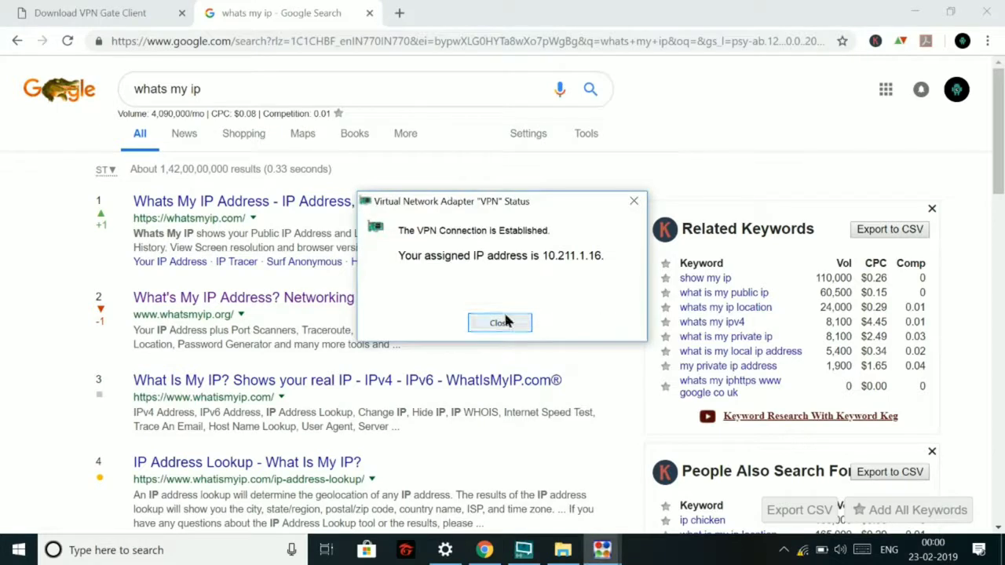
click(508, 321)
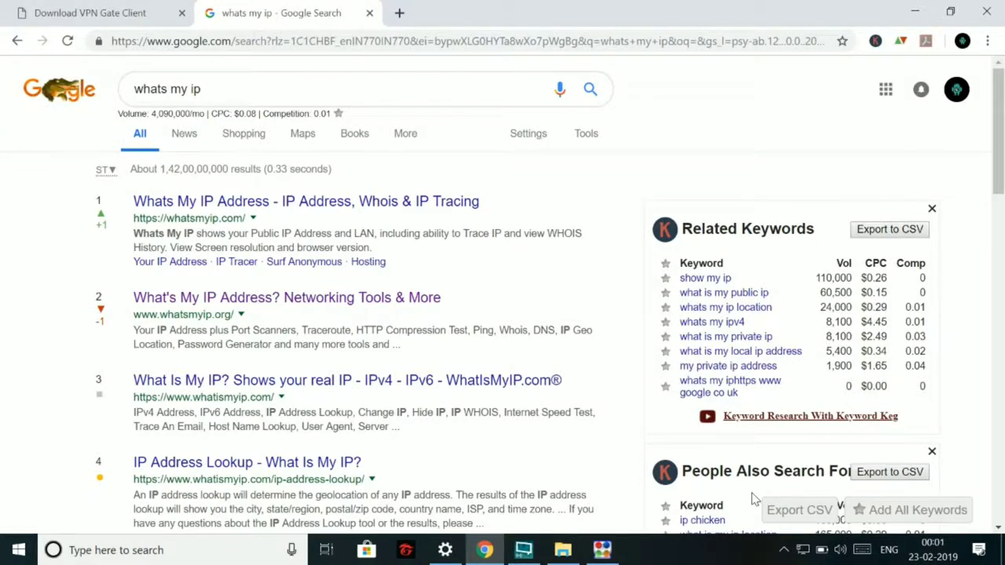
click(588, 92)
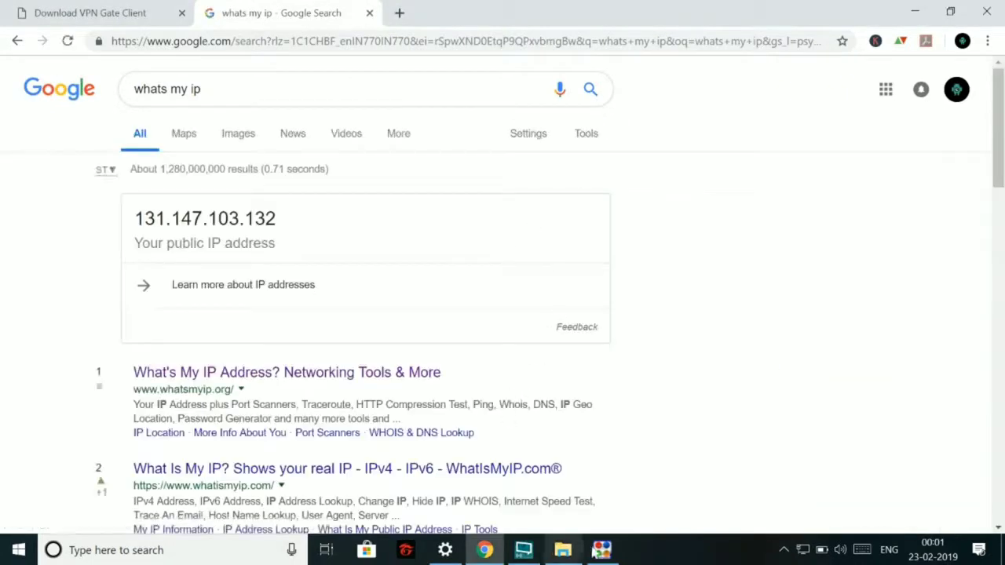
click(602, 549)
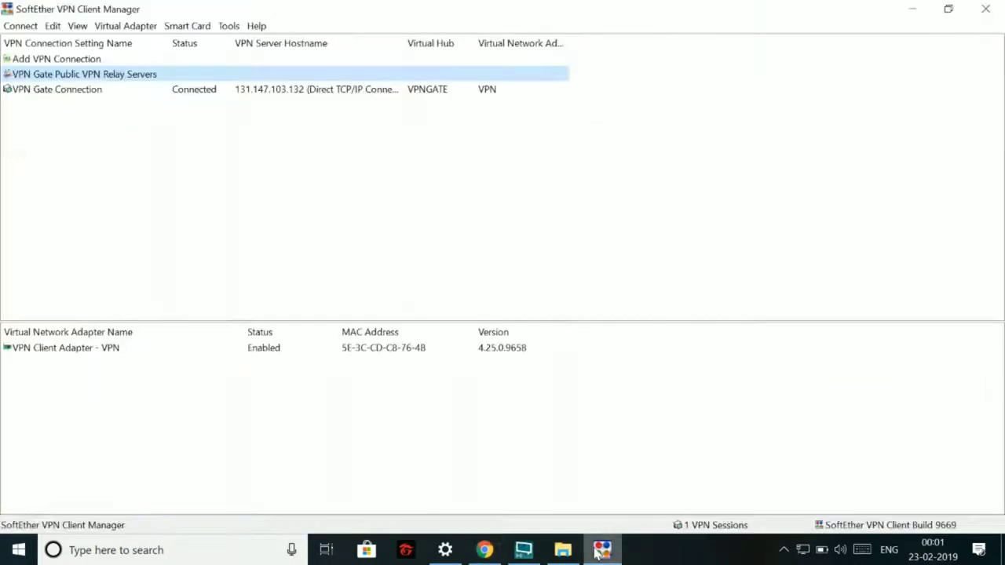
click(239, 90)
click(920, 14)
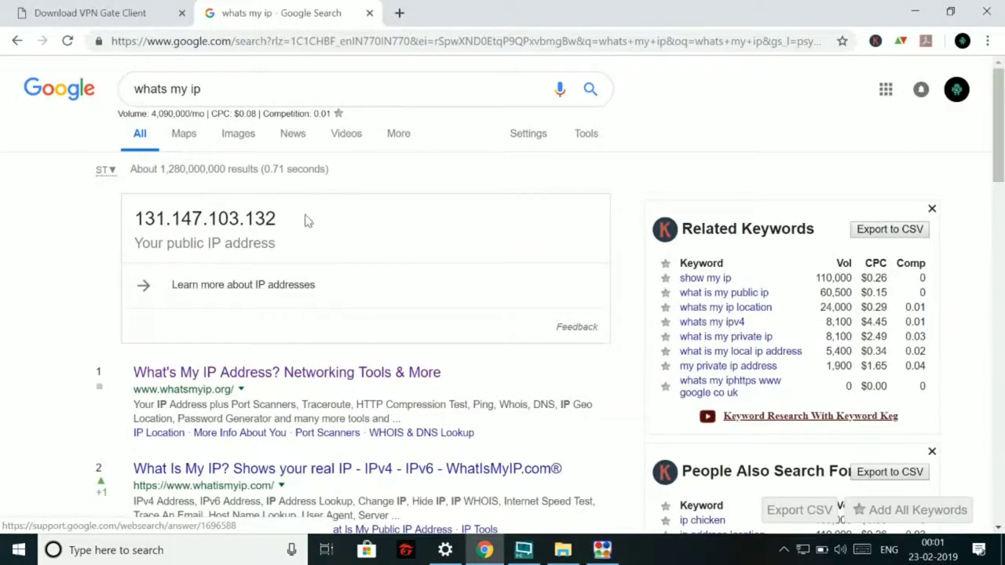
drag(308, 221, 75, 229)
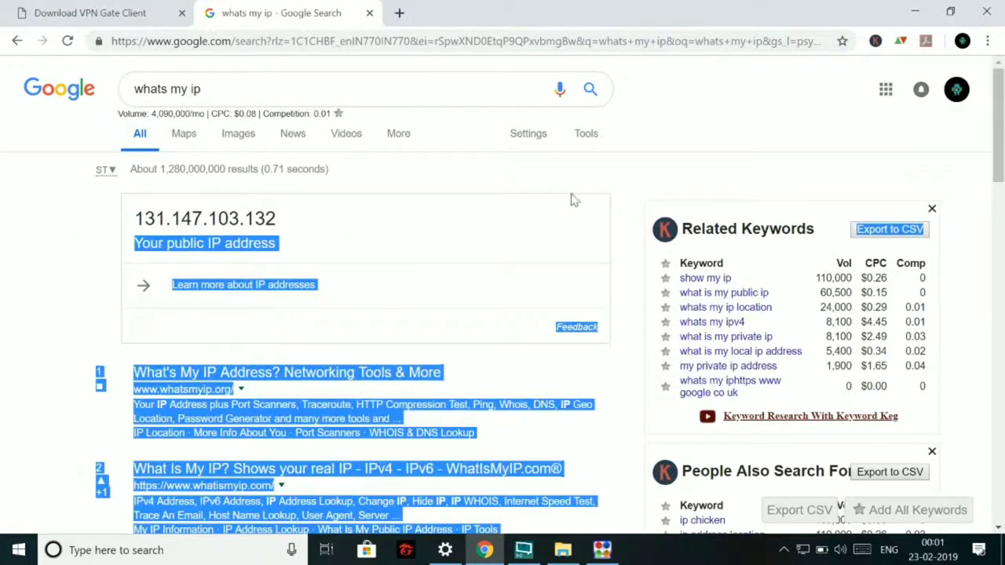
click(577, 157)
click(591, 89)
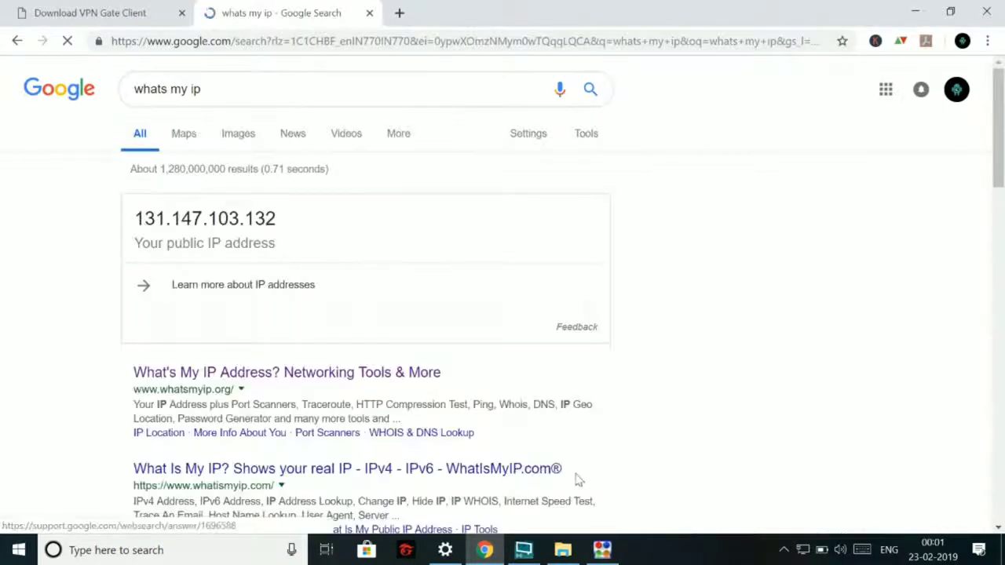
click(602, 549)
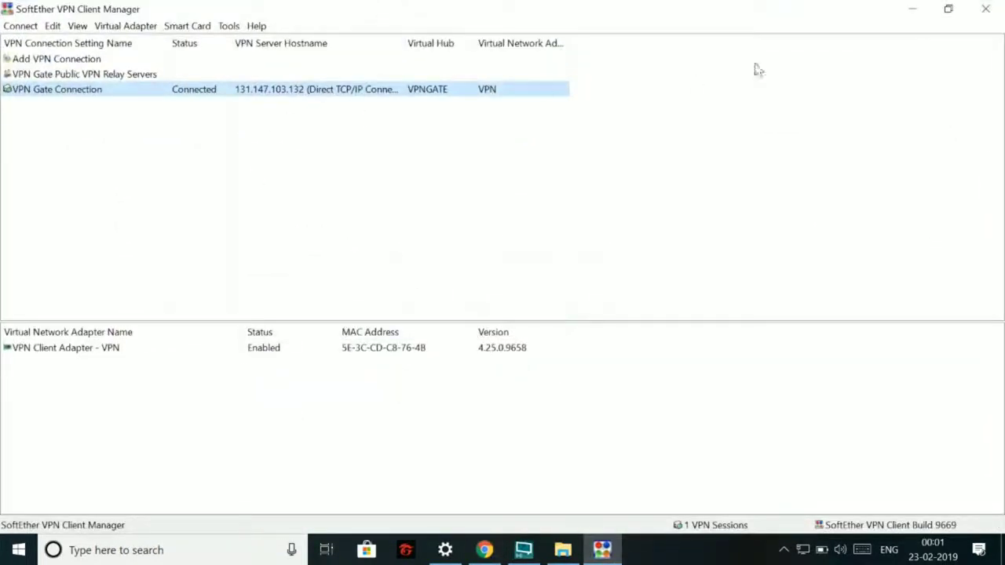
click(915, 9)
Open the IP lookup page iplocation.net/find-ip-address in place of the search results and highlight the reported IP address.
drag(204, 89, 1, 93)
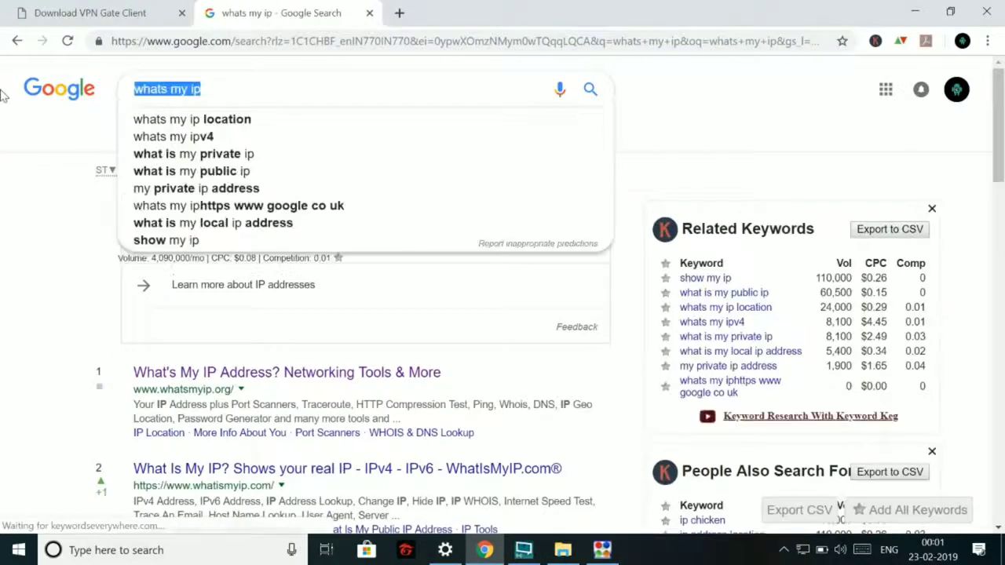
key(BackSpace)
text(location.net/find-ip-address)
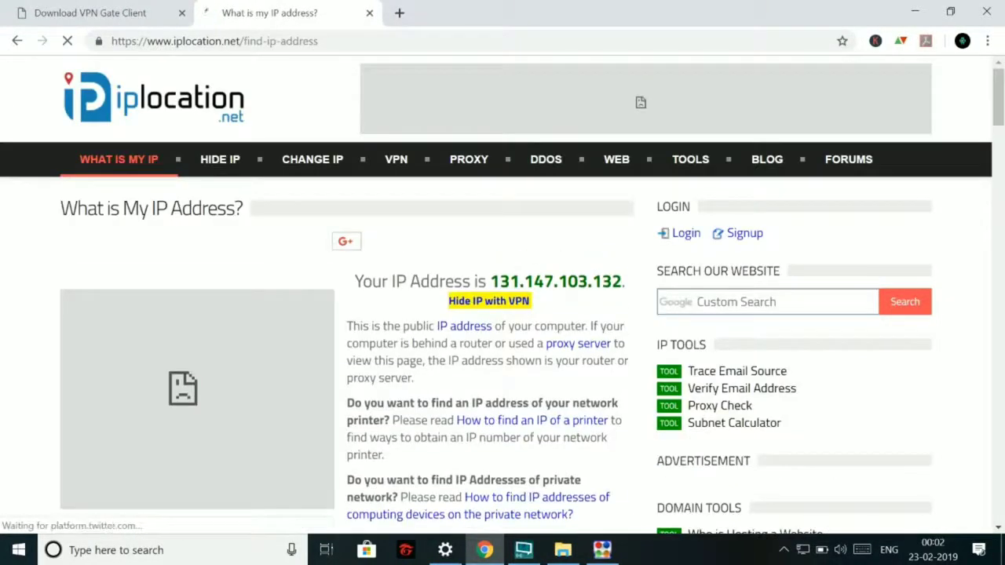
drag(489, 281, 623, 281)
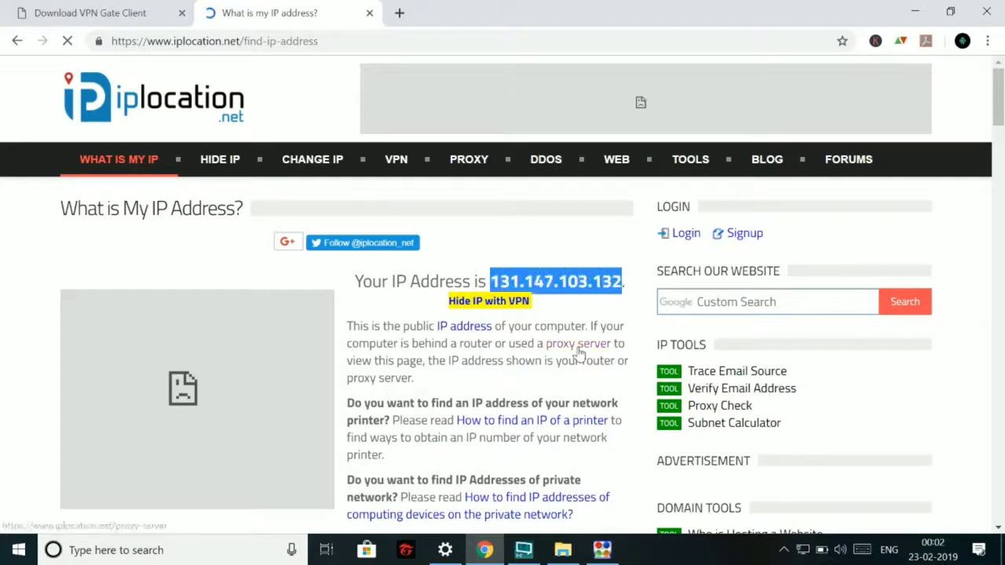
Go back from the proxy server article to the IP lookup page and examine the IP Address Details table and location map.
scroll(549, 330, down, 4)
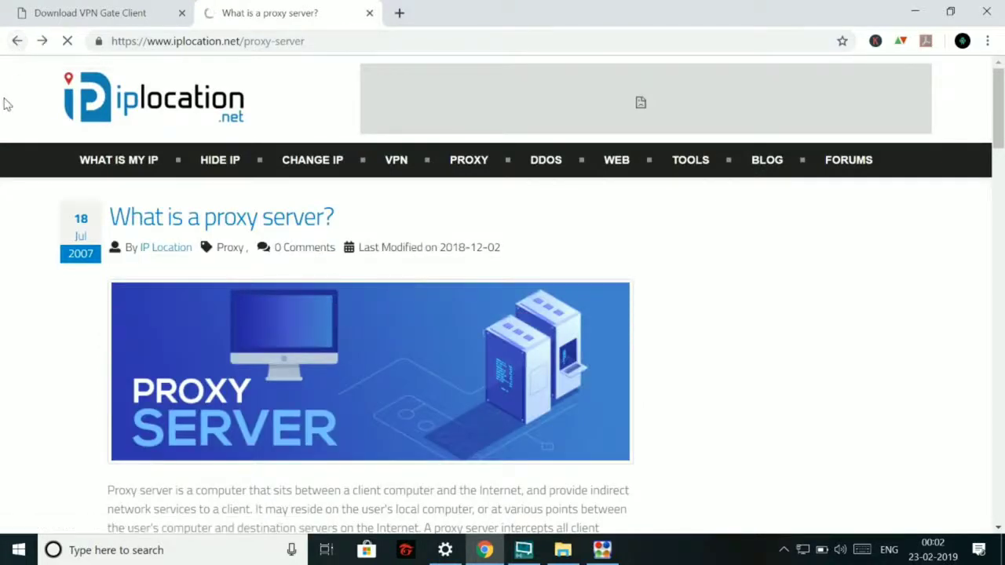
click(14, 42)
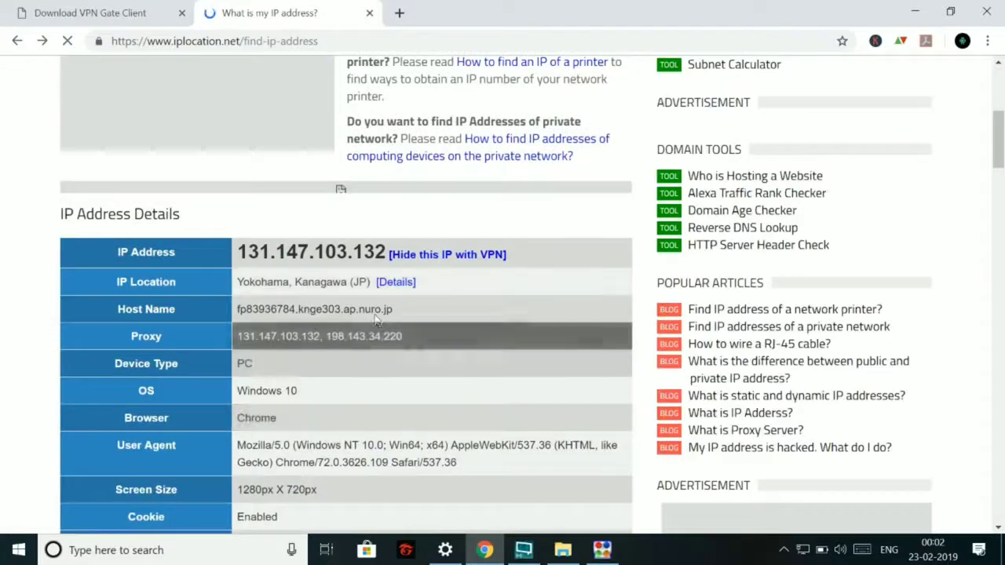
scroll(398, 343, down, 5)
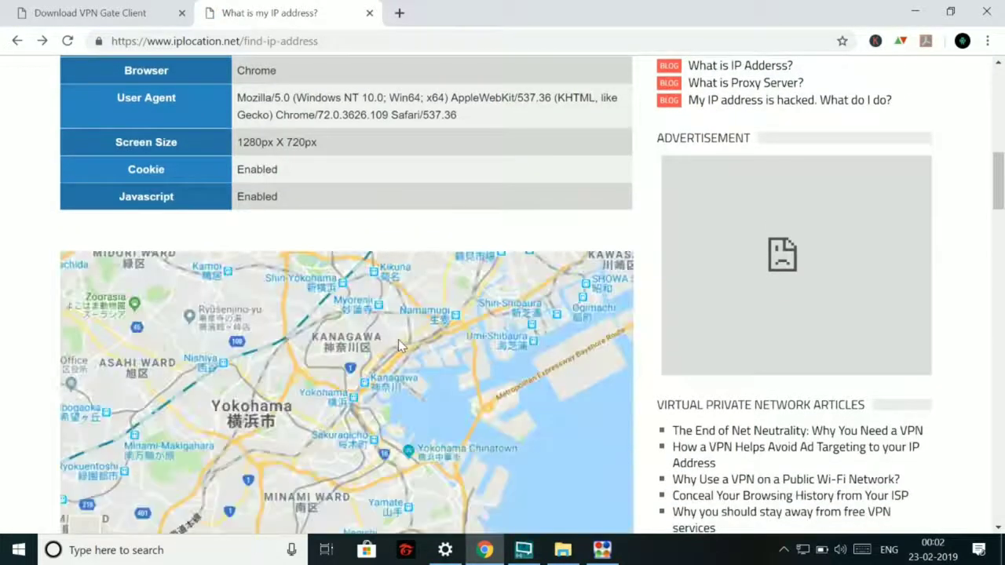
scroll(398, 343, down, 2)
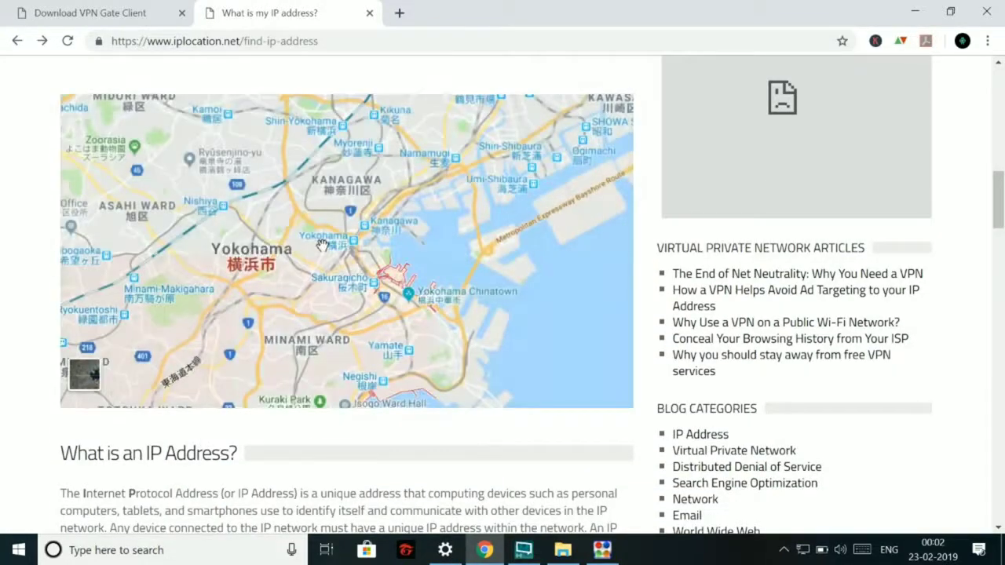
scroll(322, 245, up, 1)
scroll(672, 339, down, 1)
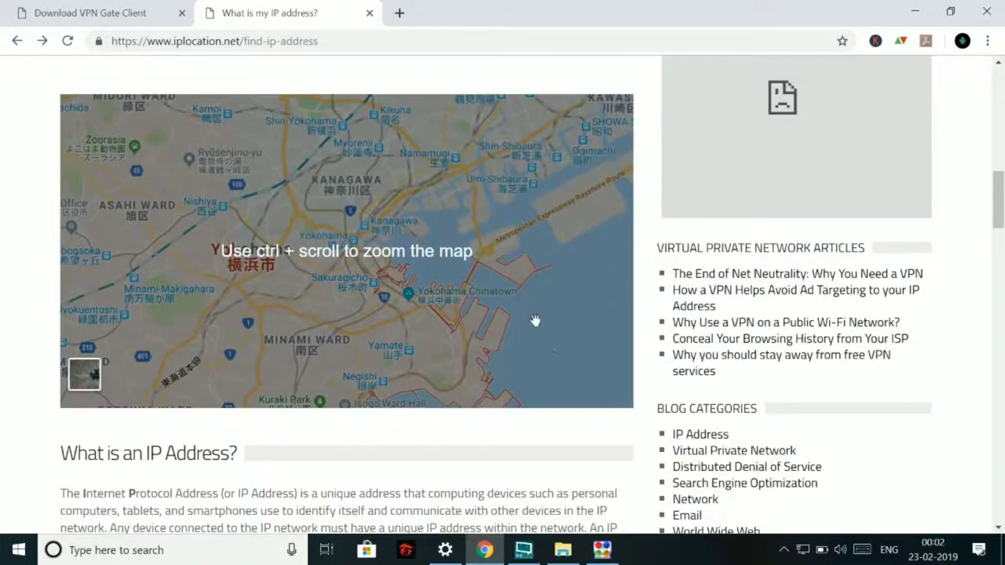
scroll(535, 320, down, 6)
scroll(419, 344, down, 4)
scroll(420, 344, up, 20)
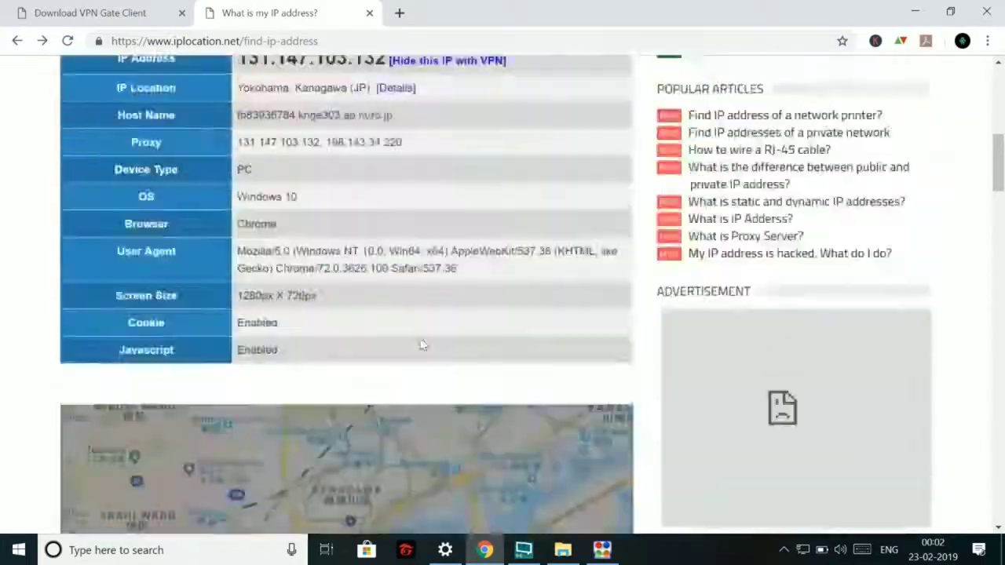
scroll(342, 345, down, 4)
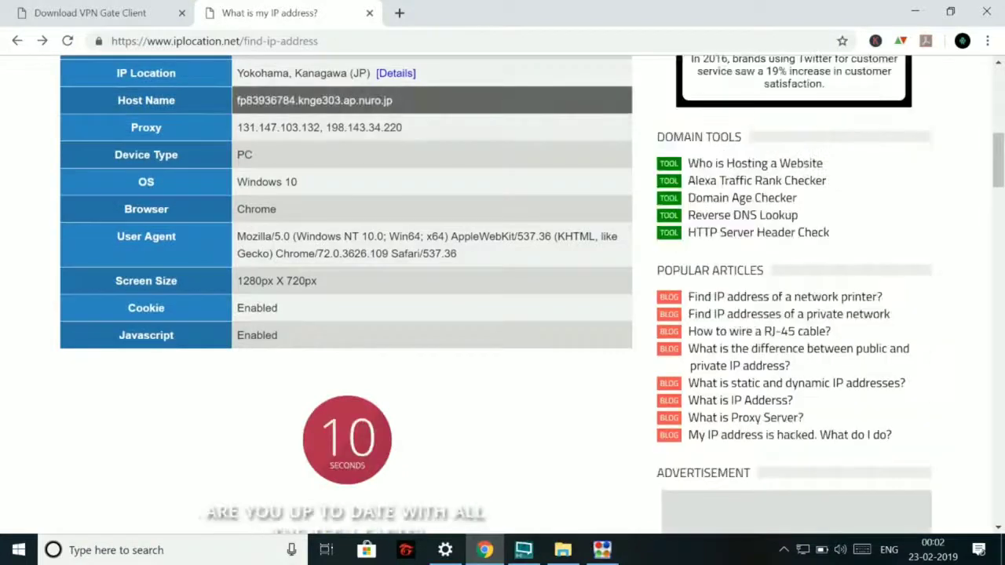
scroll(316, 290, down, 4)
scroll(316, 290, down, 1)
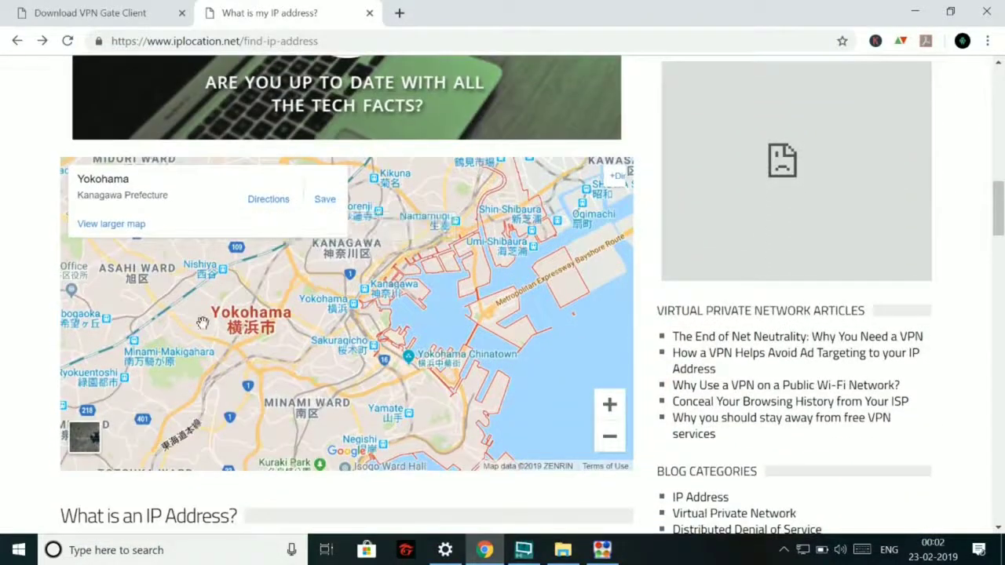